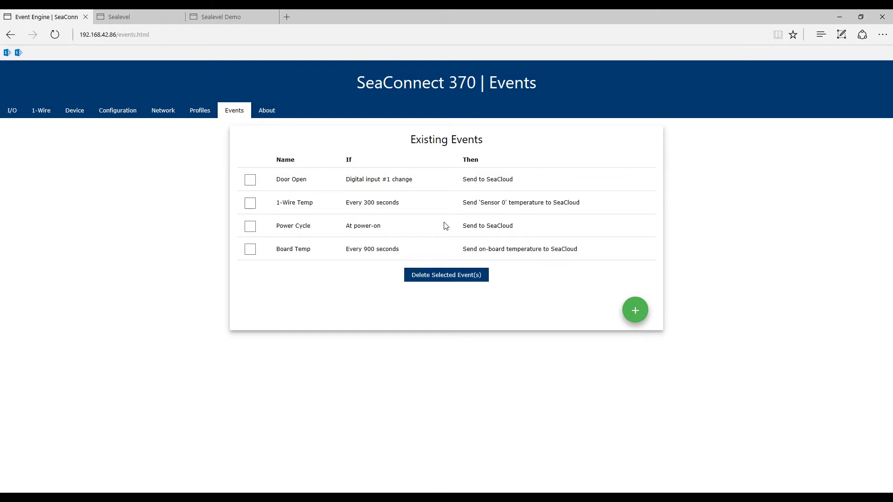
Start a new event named "Demo Event" with a Digital input trigger on DIN 1.
click(635, 311)
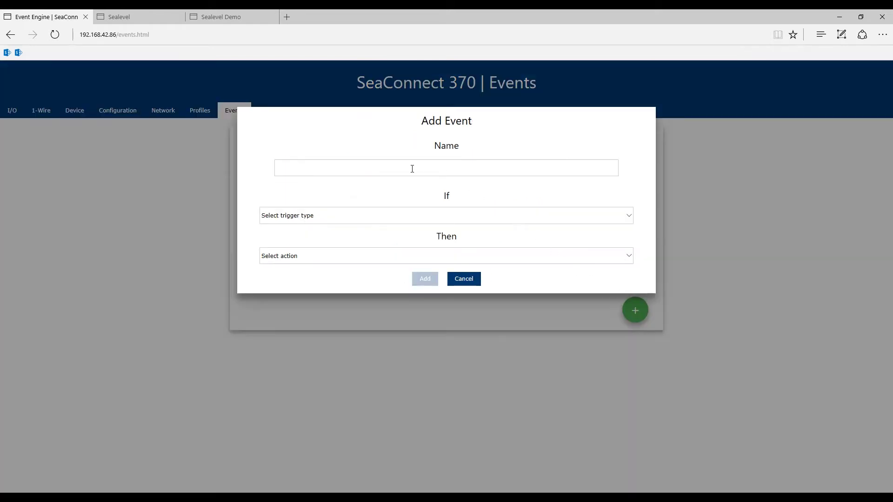
text(Demo Event)
click(377, 217)
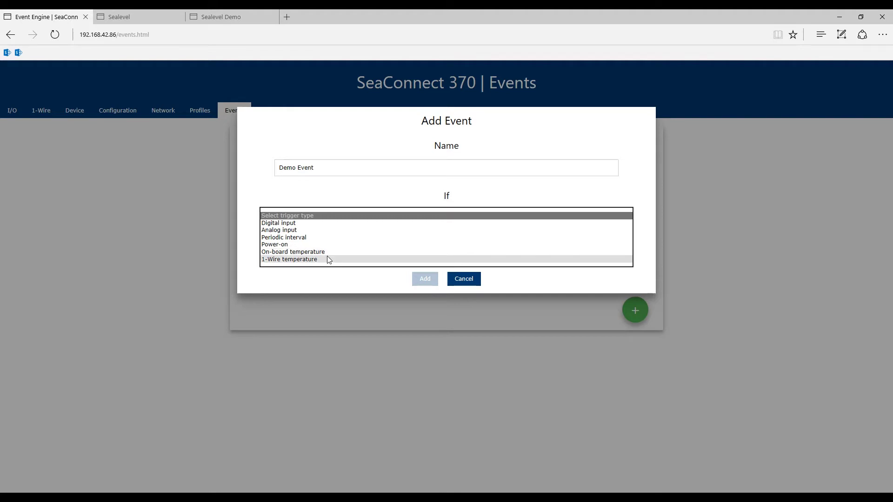
click(402, 199)
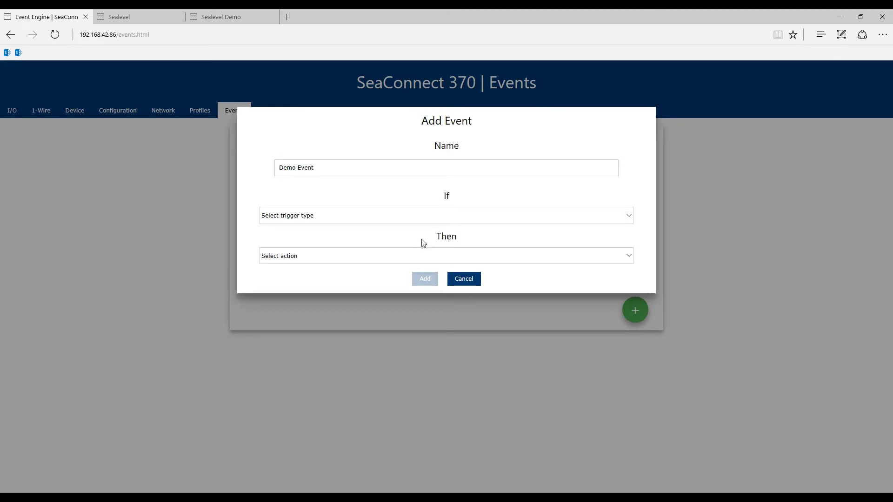
click(399, 212)
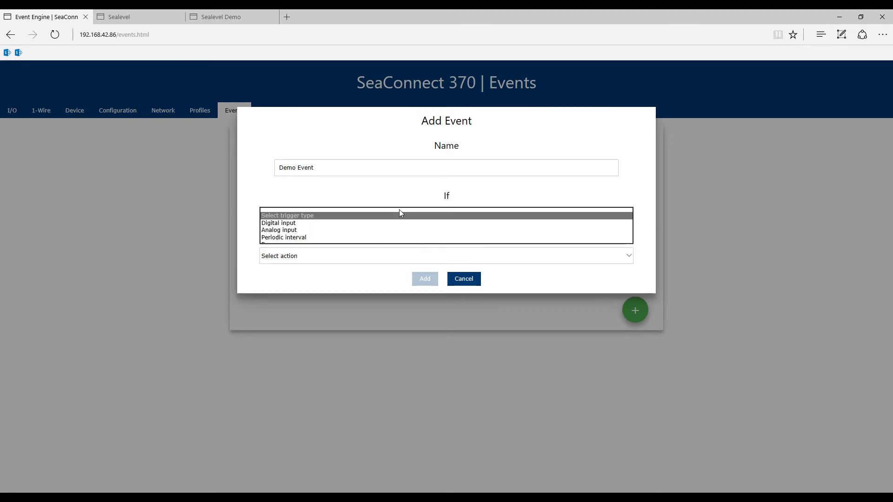
click(365, 224)
click(357, 246)
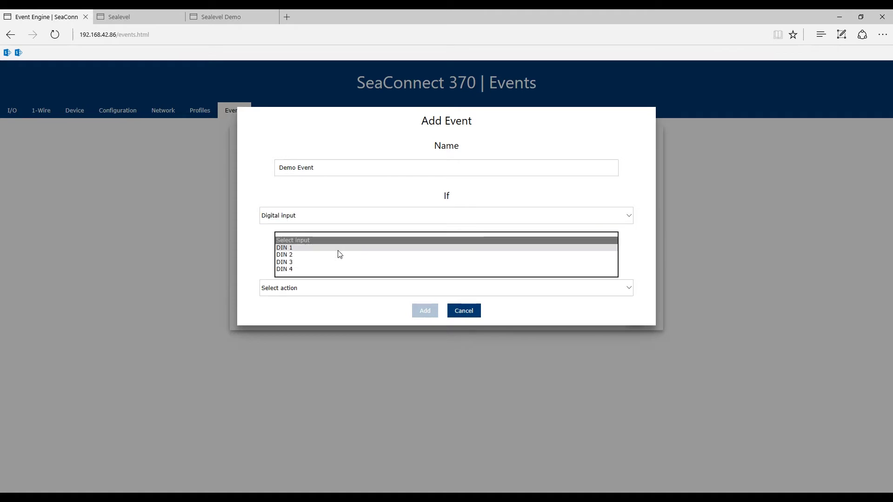
click(338, 250)
Try Dweet as the event's action and replace it with Send to SeaCloud.
click(355, 283)
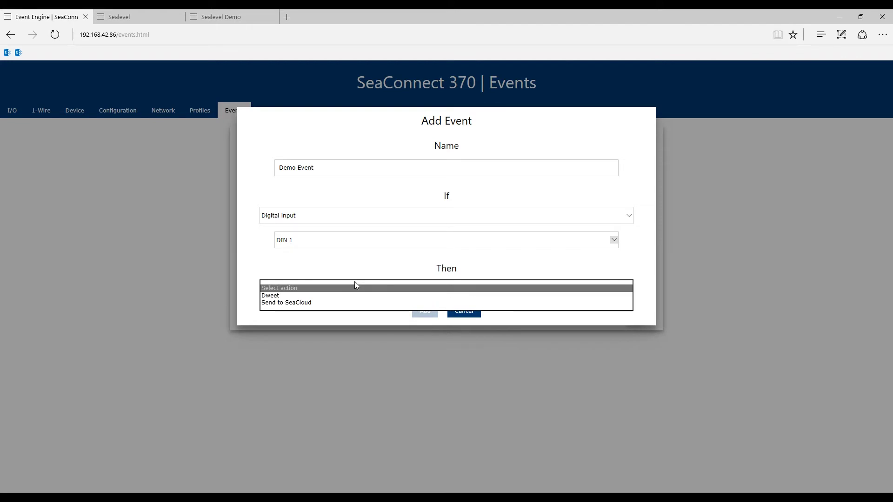
click(323, 297)
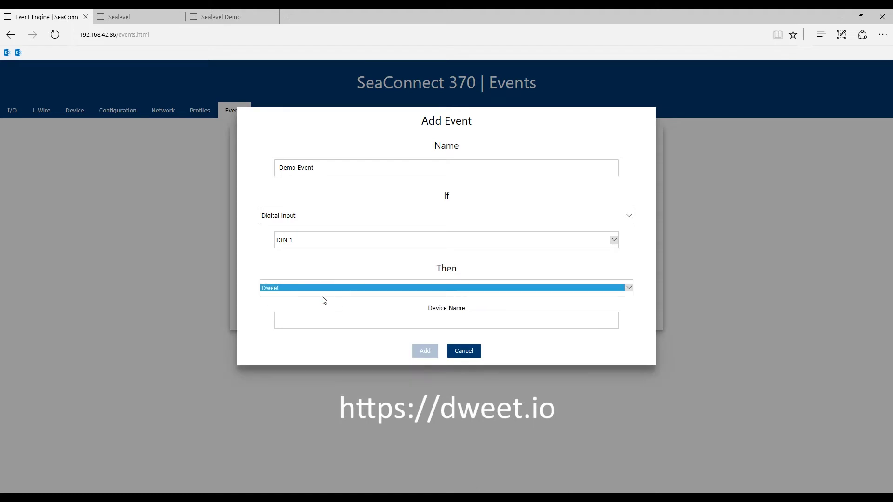
click(419, 324)
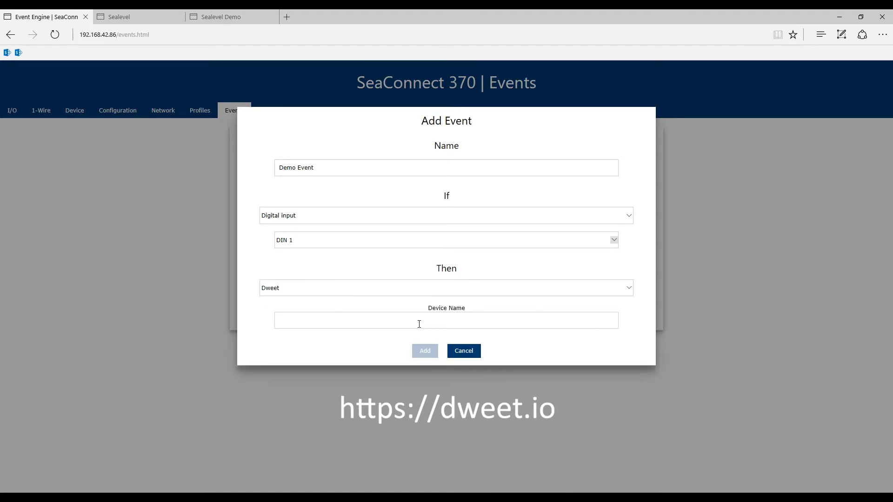
click(359, 288)
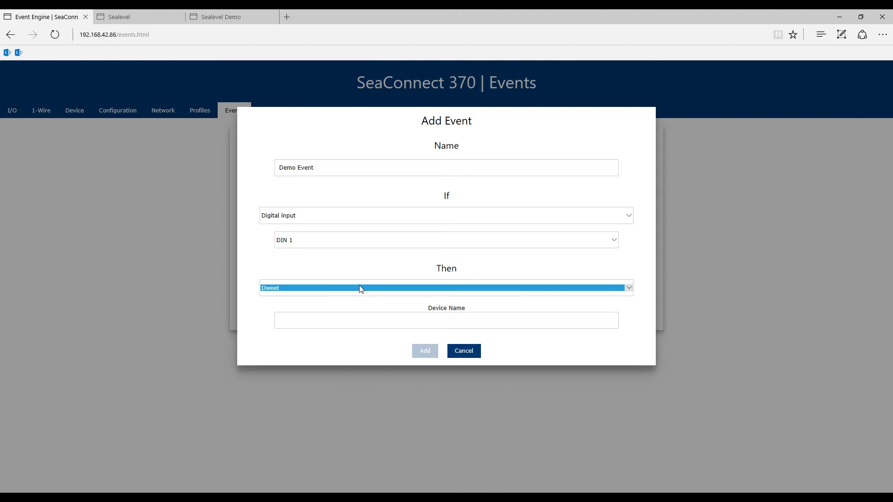
click(359, 288)
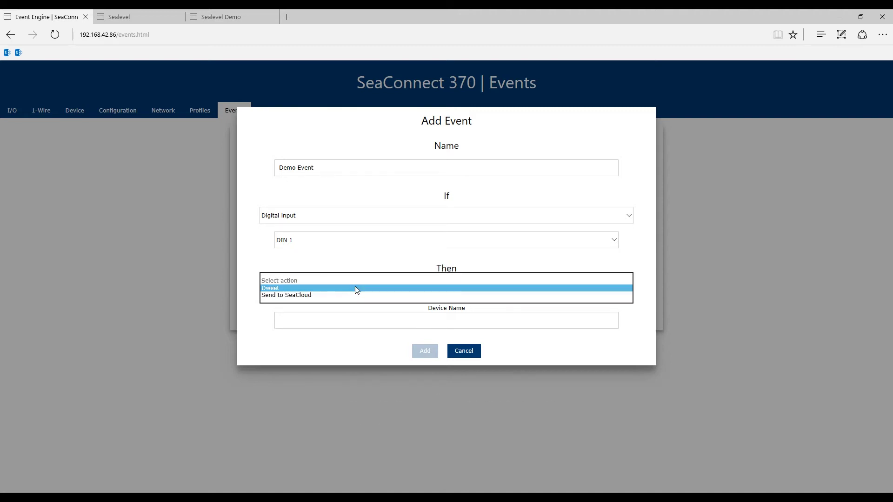
click(332, 295)
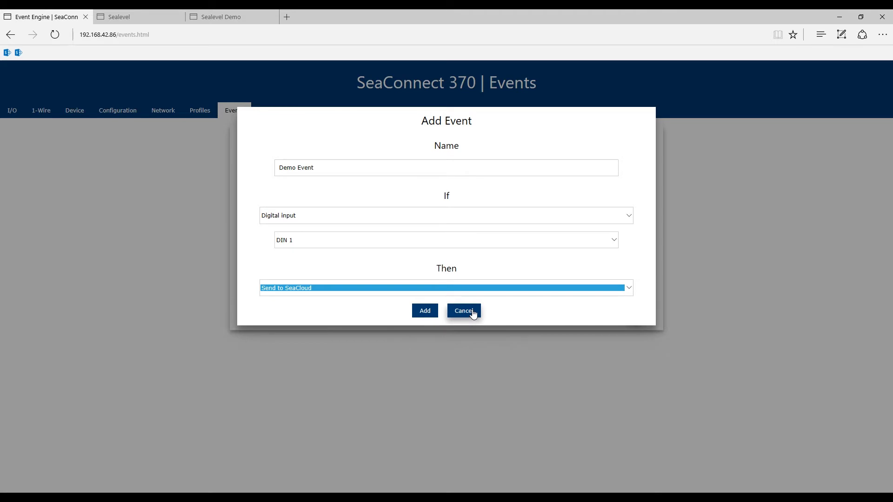
Change the new event's trigger type to Analog input and choose AIN 1 as its input.
click(338, 214)
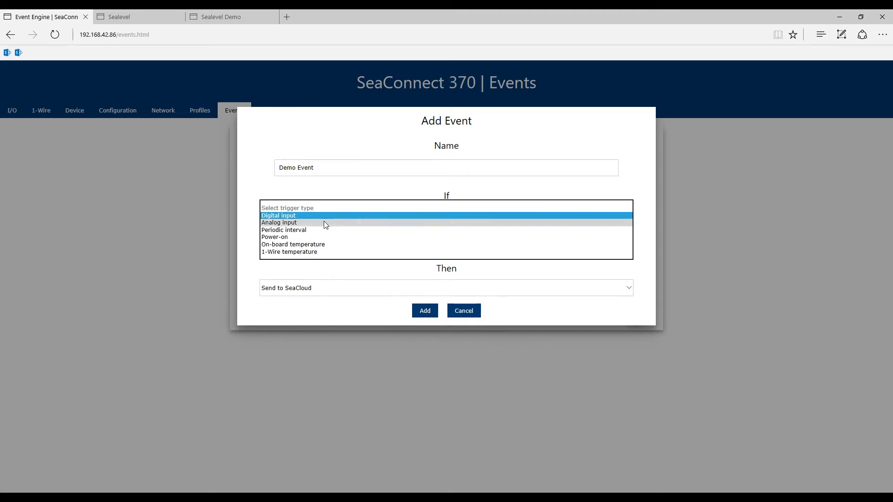
click(325, 223)
click(327, 241)
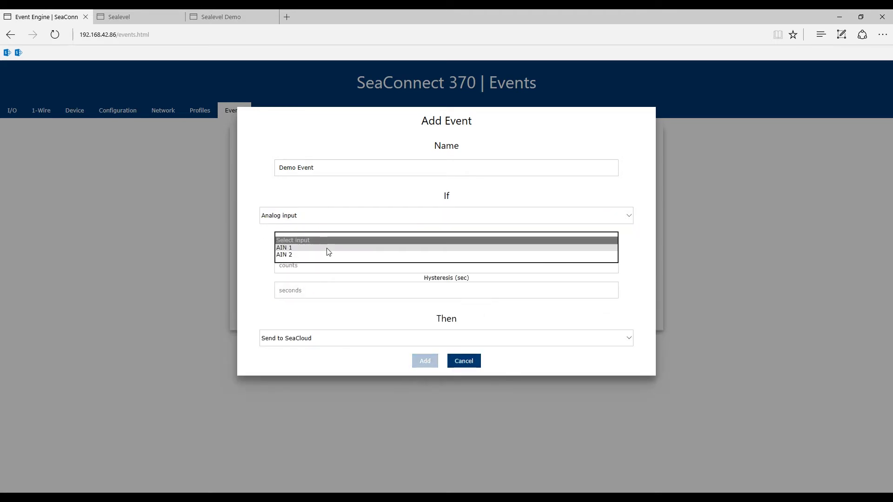
click(325, 249)
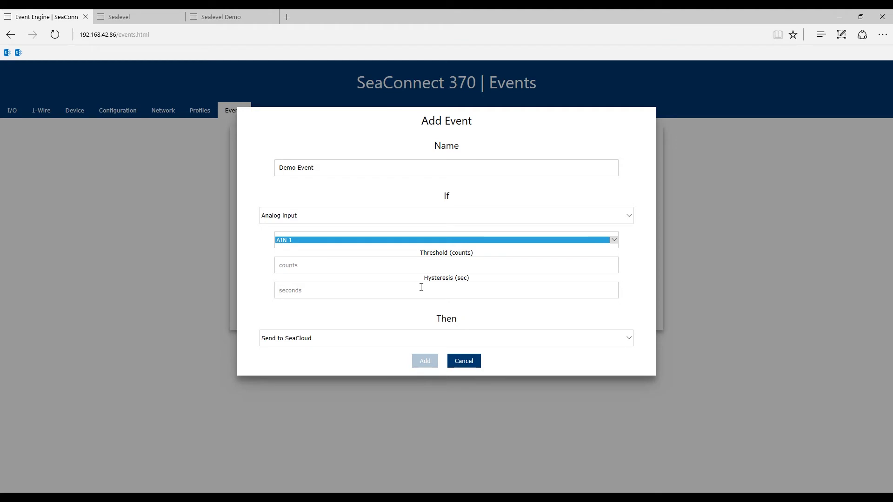
Change the new event's trigger type to Periodic interval and choose Sensor 0 as its input.
click(355, 216)
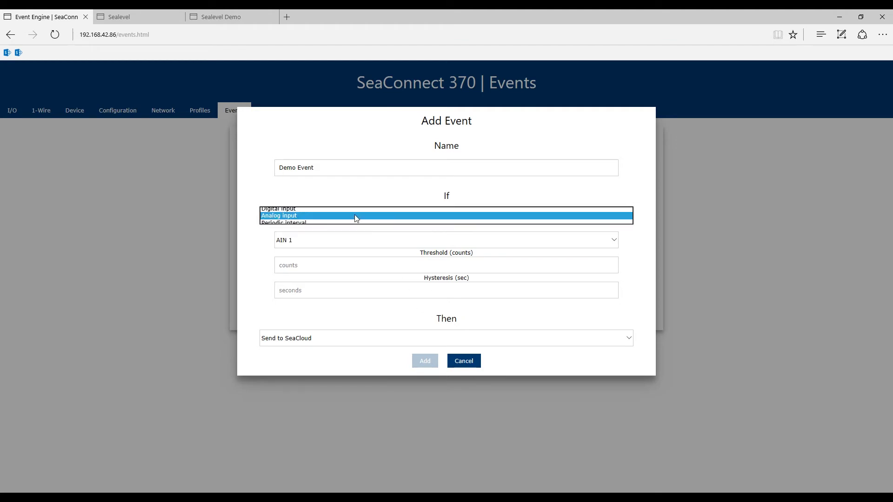
click(337, 224)
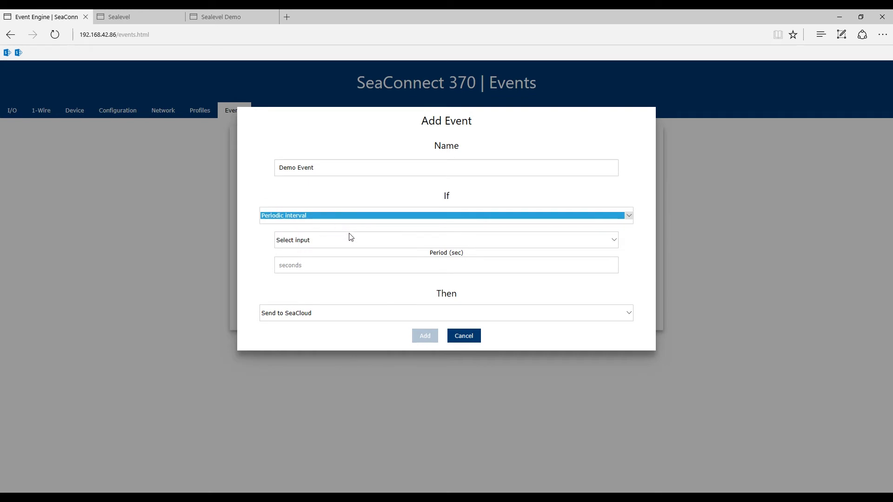
click(349, 238)
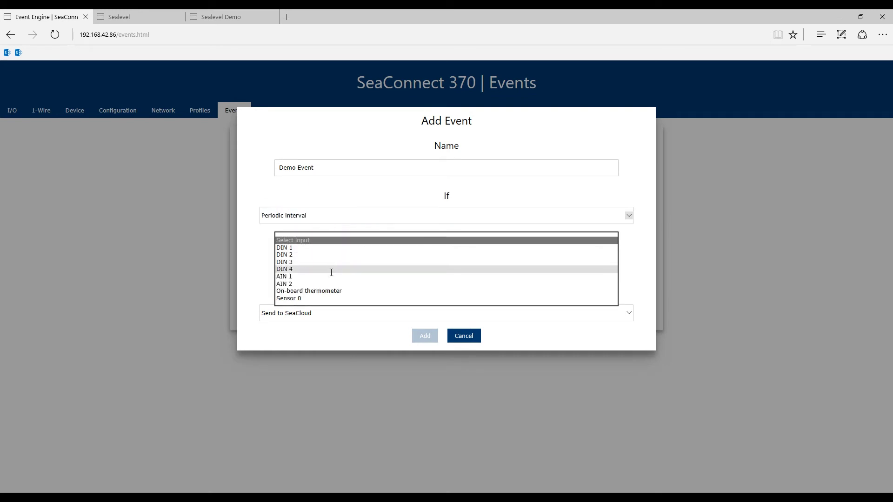
click(324, 300)
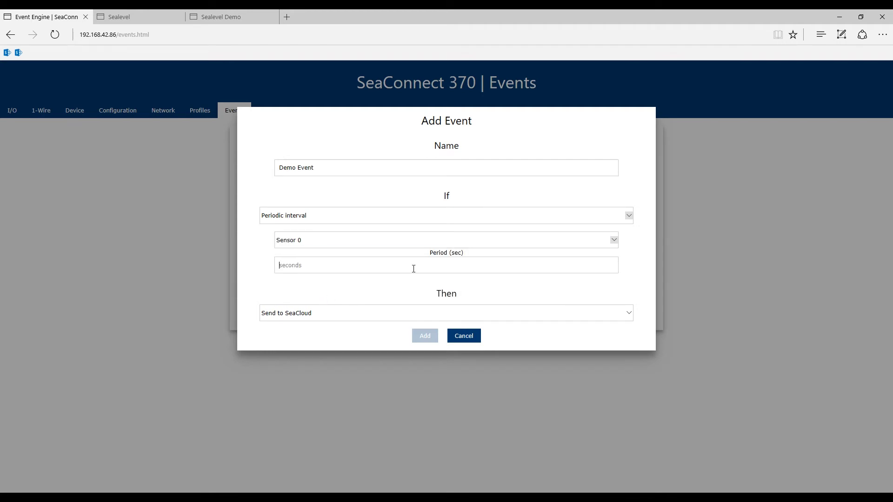
Try the Power-on trigger for the new event and switch it to On-board temperature.
click(375, 218)
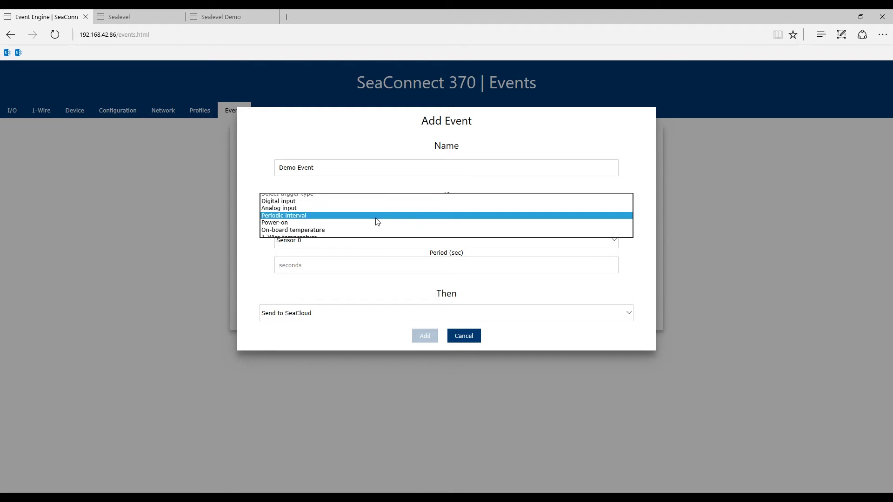
click(350, 223)
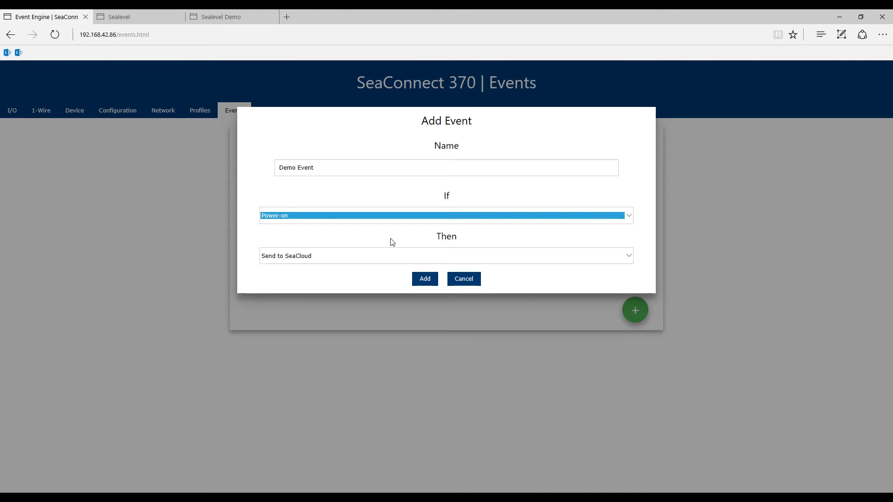
click(386, 218)
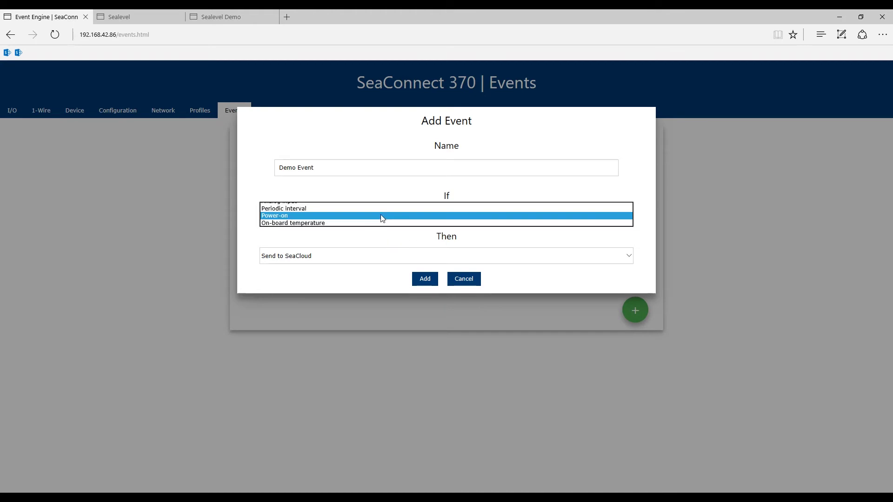
click(351, 224)
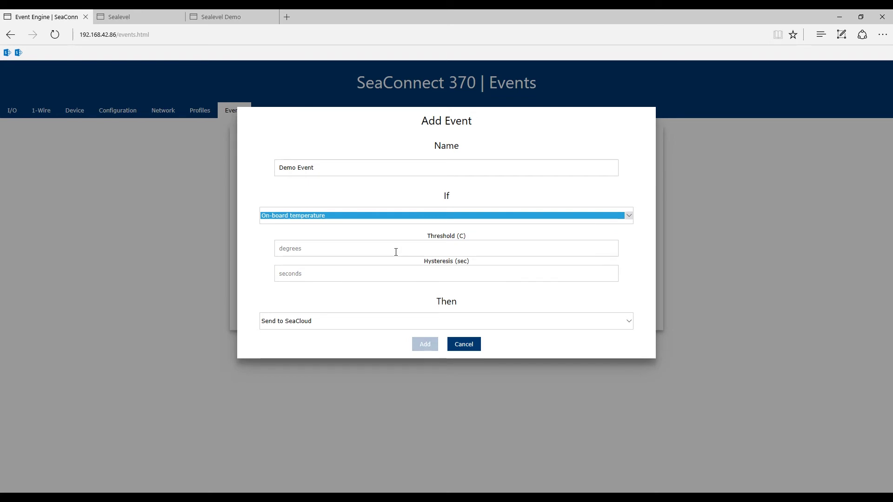
Switch the trigger to 1-Wire temperature, view its selectable inputs, and discard the new event.
click(377, 219)
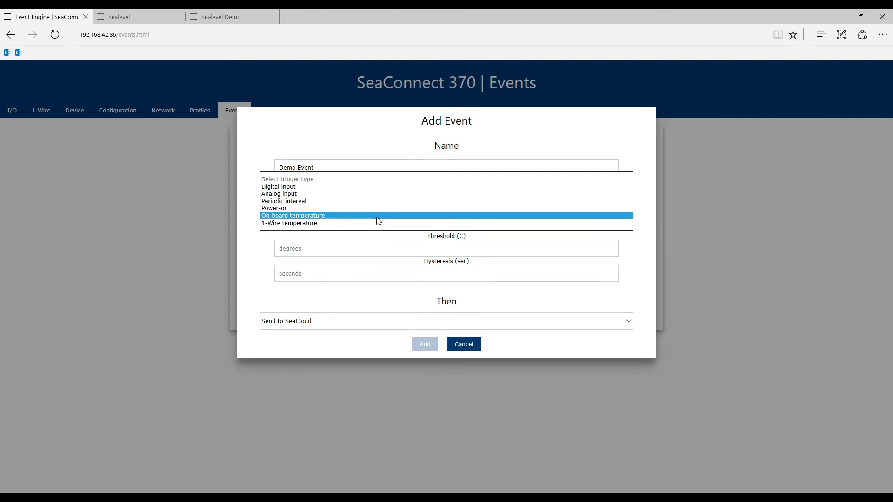
click(334, 223)
click(340, 240)
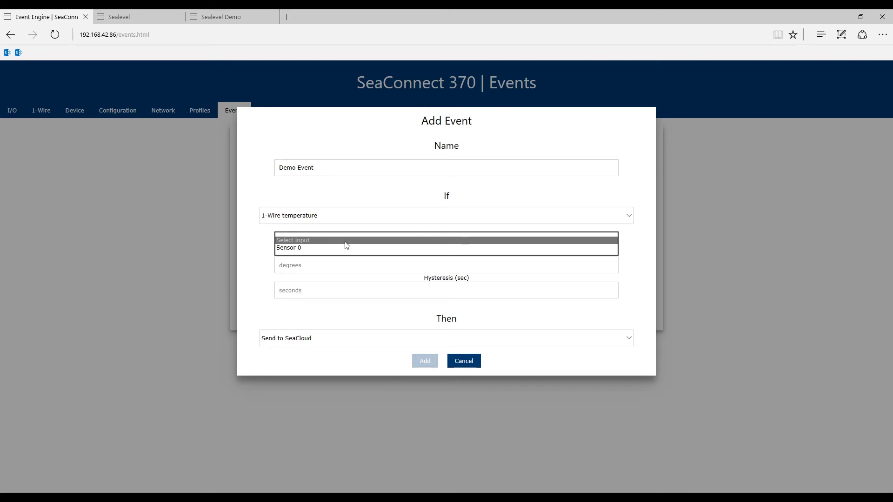
click(464, 361)
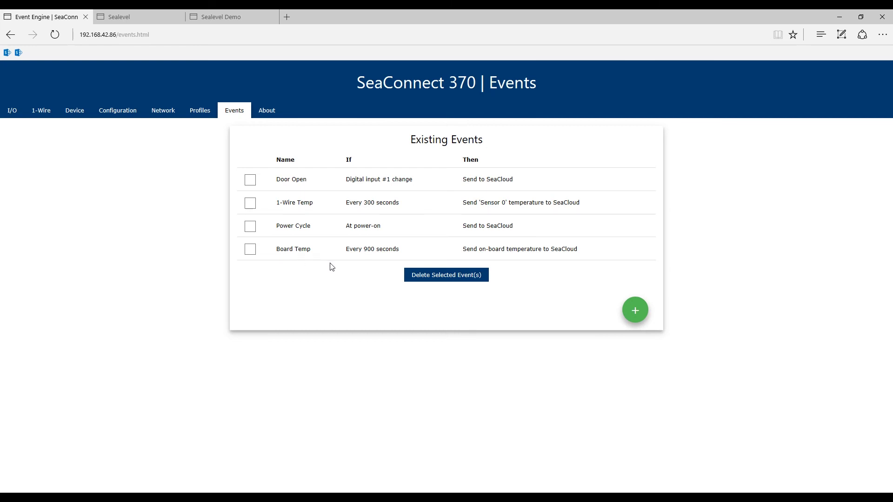
Select the Board Temp event in the existing events list and clear the selection again.
click(250, 250)
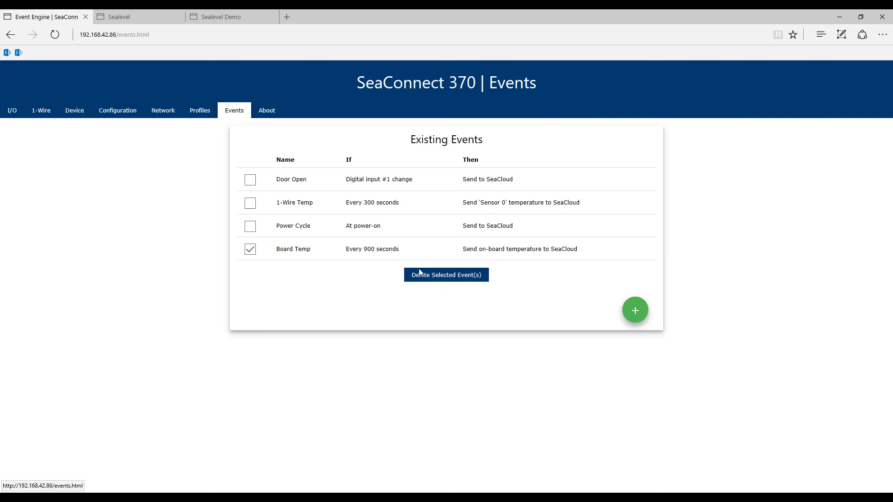
click(251, 251)
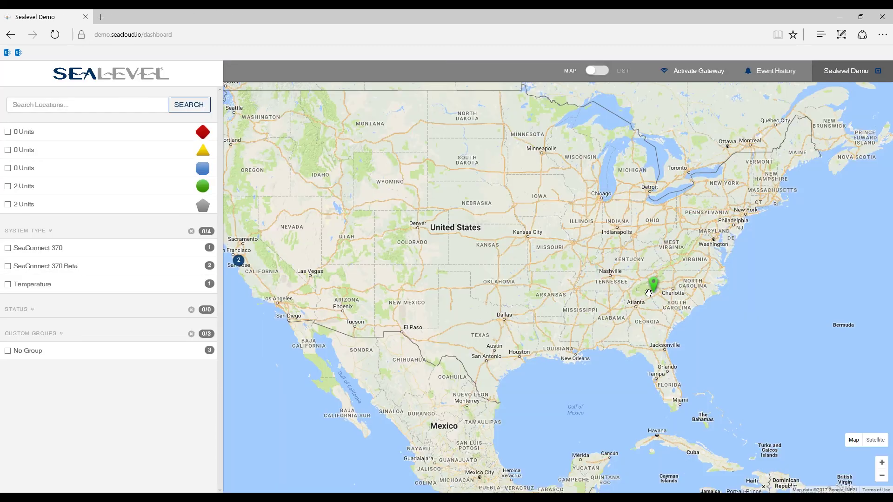
In the SeaCloud dashboard, open the Sealevel Demo site in the southeastern United States and view its SeaConnect 370 configuration.
click(653, 284)
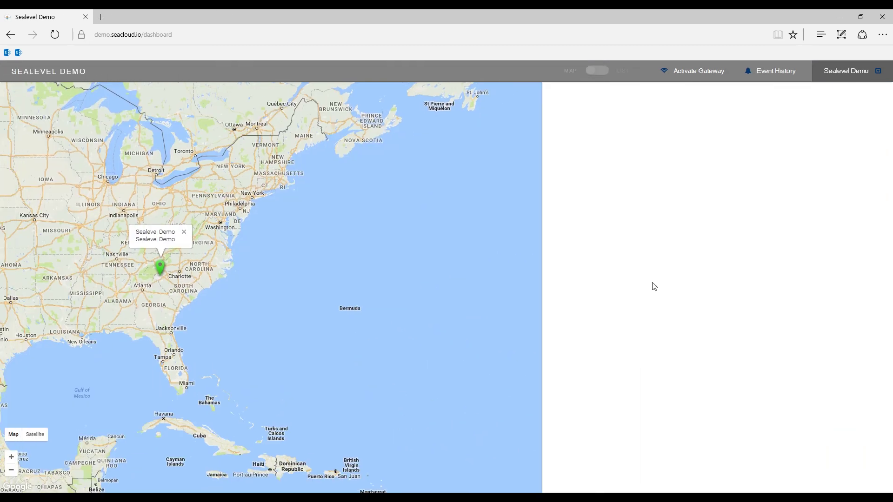
click(438, 140)
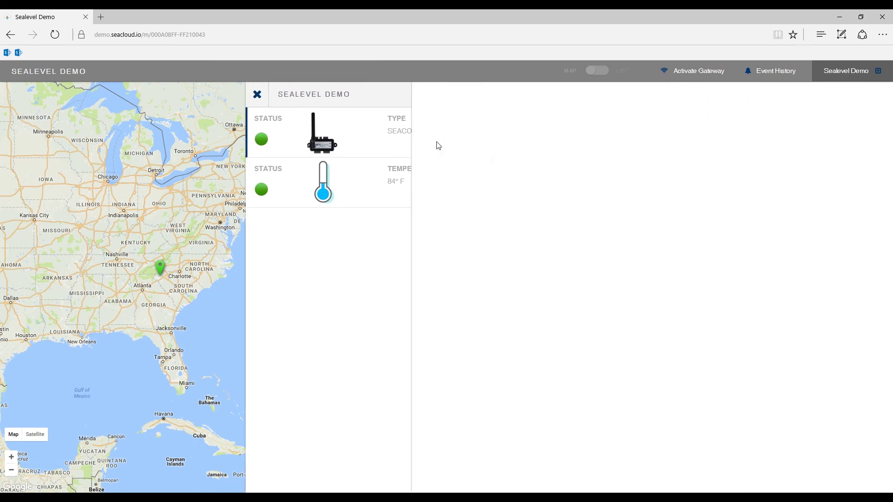
click(444, 183)
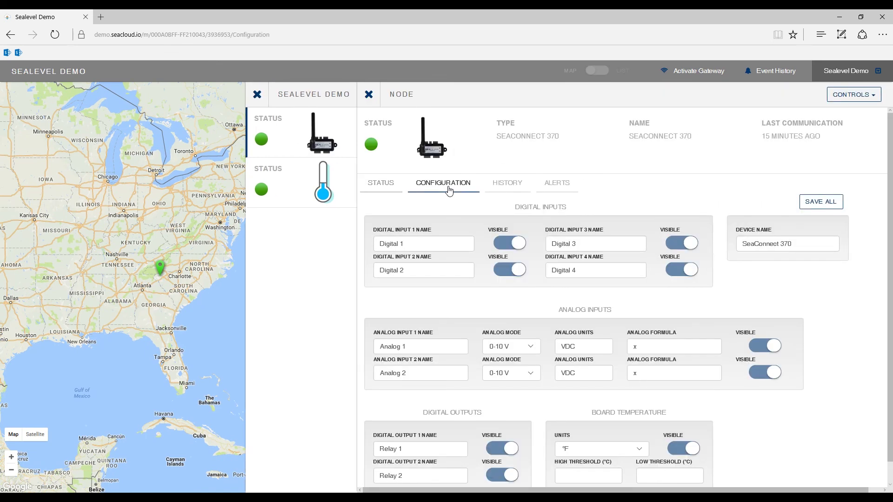
Close the SeaConnect 370 node details and open the temperature sensor's history.
click(369, 96)
click(405, 181)
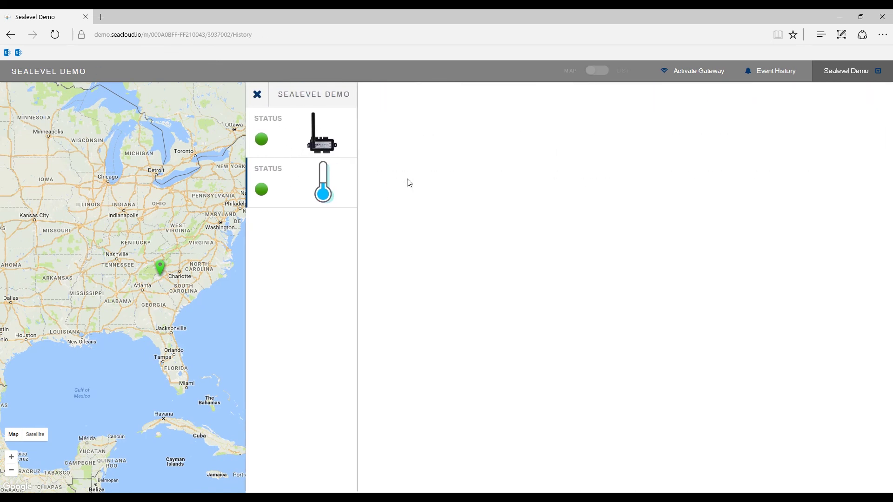